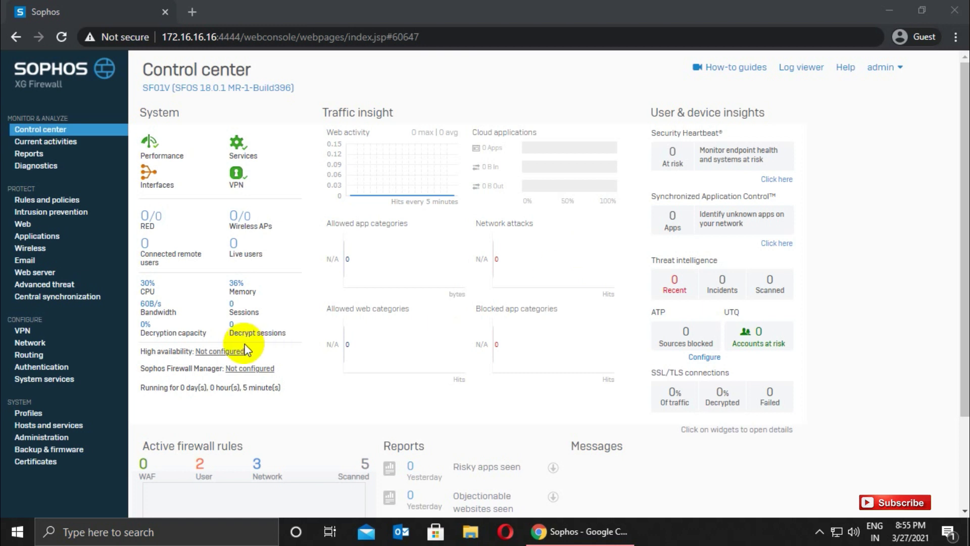
# - Start a new firewall rule with the Server access assistant (DNAT) under Rules and policies
pyautogui.click(55, 202)
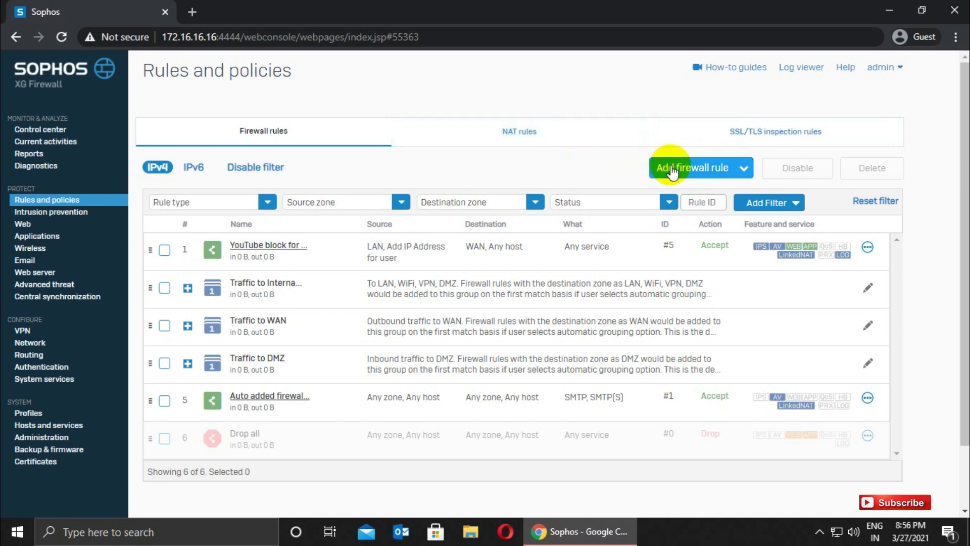
pyautogui.click(684, 177)
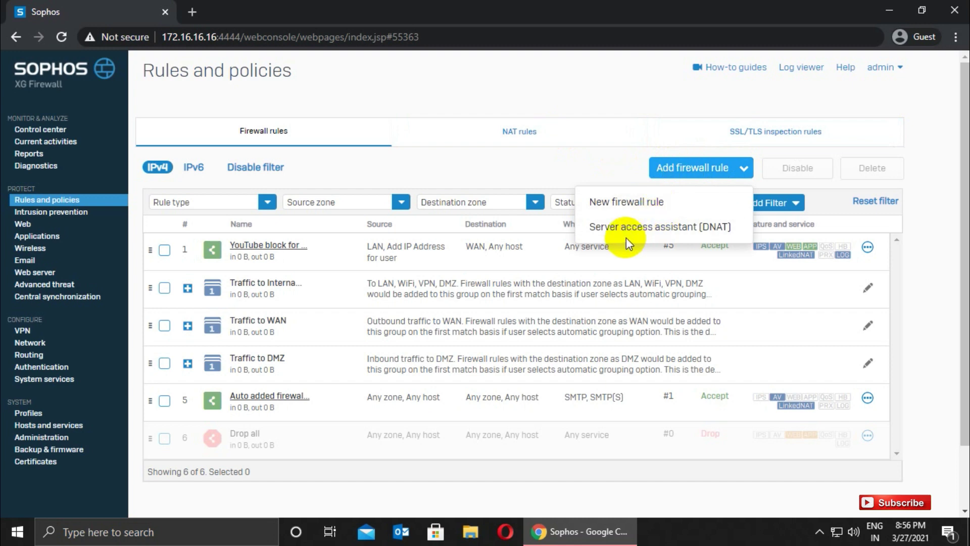
pyautogui.click(658, 228)
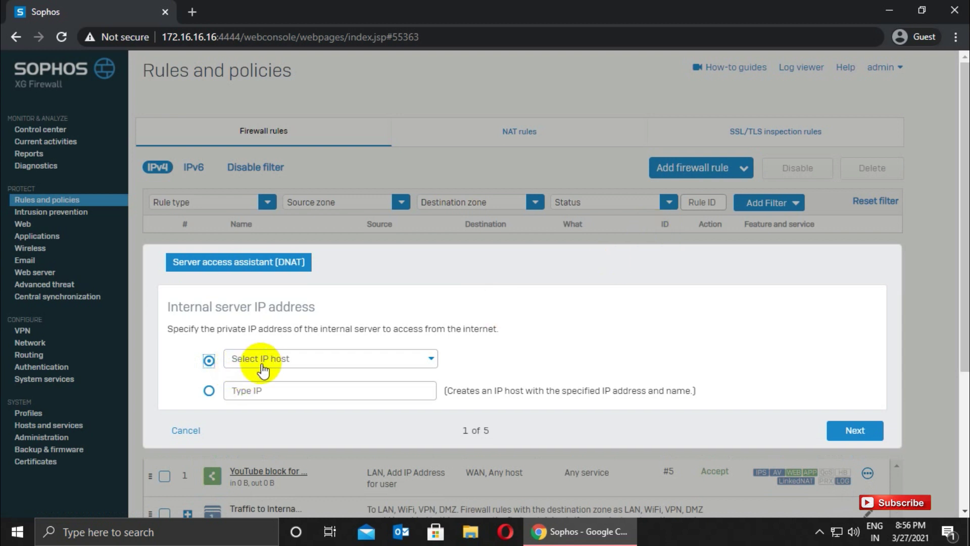
# - Specify the internal server by a typed IP address instead of an existing host, using 172.16.16.100
pyautogui.click(283, 360)
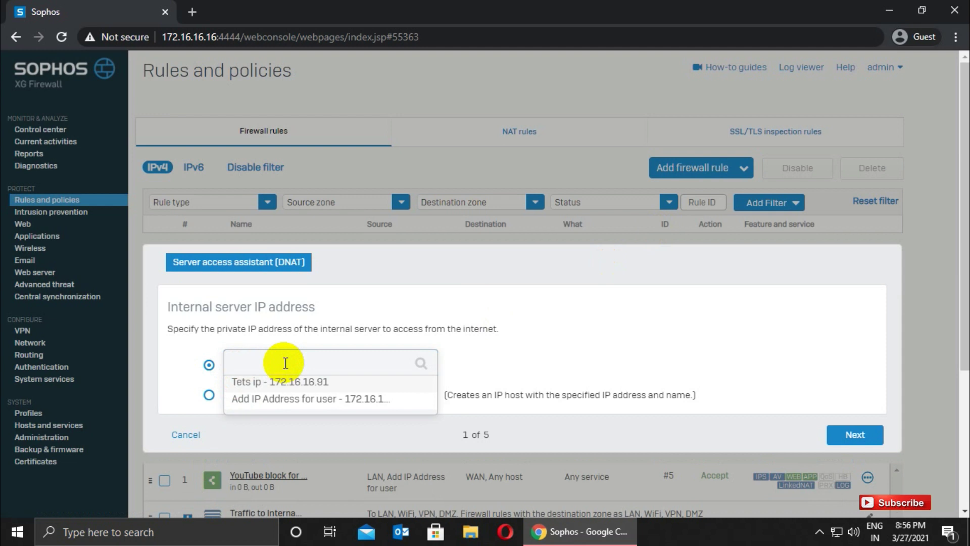
pyautogui.click(536, 353)
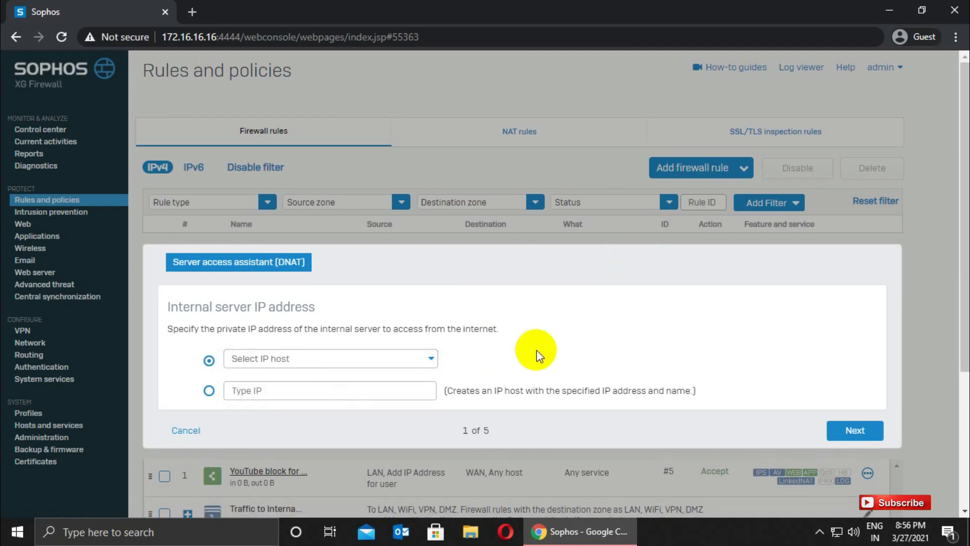
pyautogui.click(337, 381)
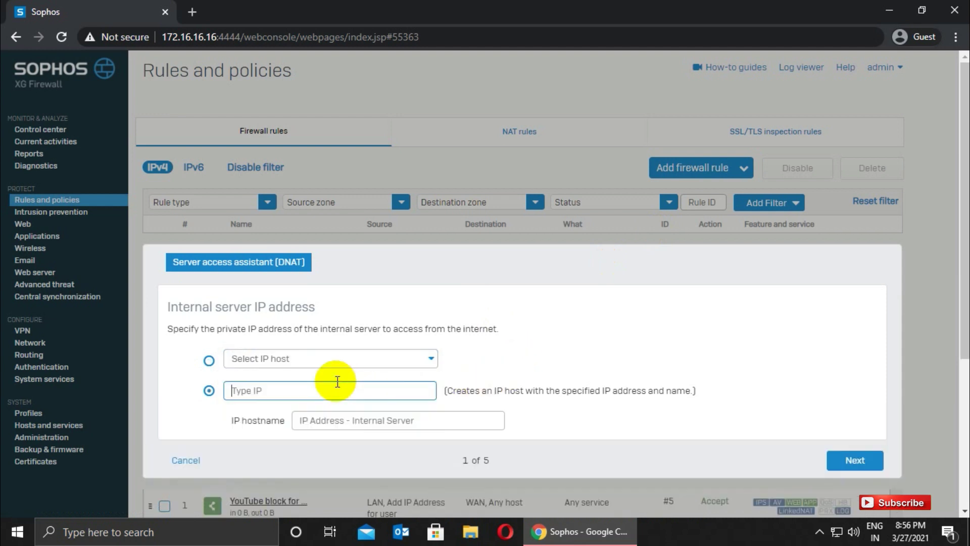
pyautogui.click(339, 424)
pyautogui.click(292, 386)
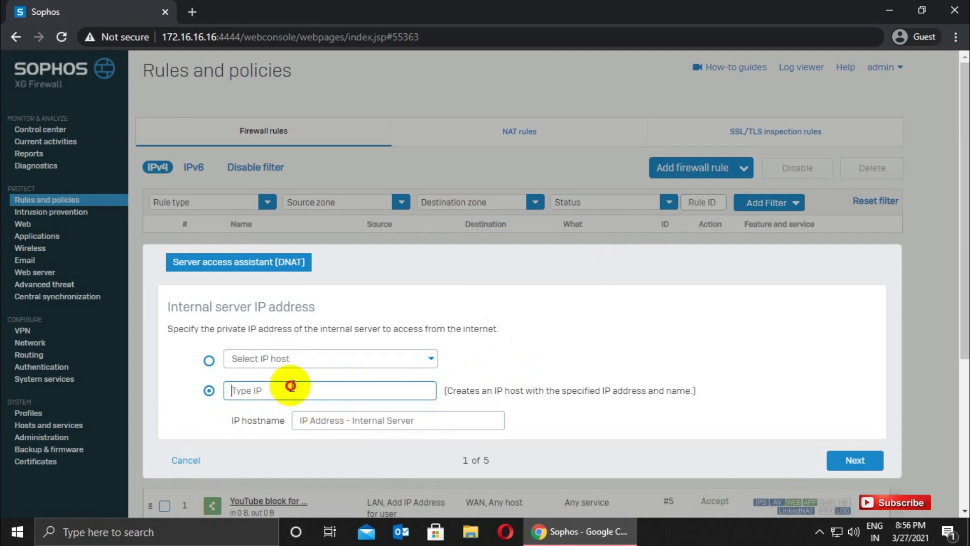
pyautogui.write('172.16.16.100')
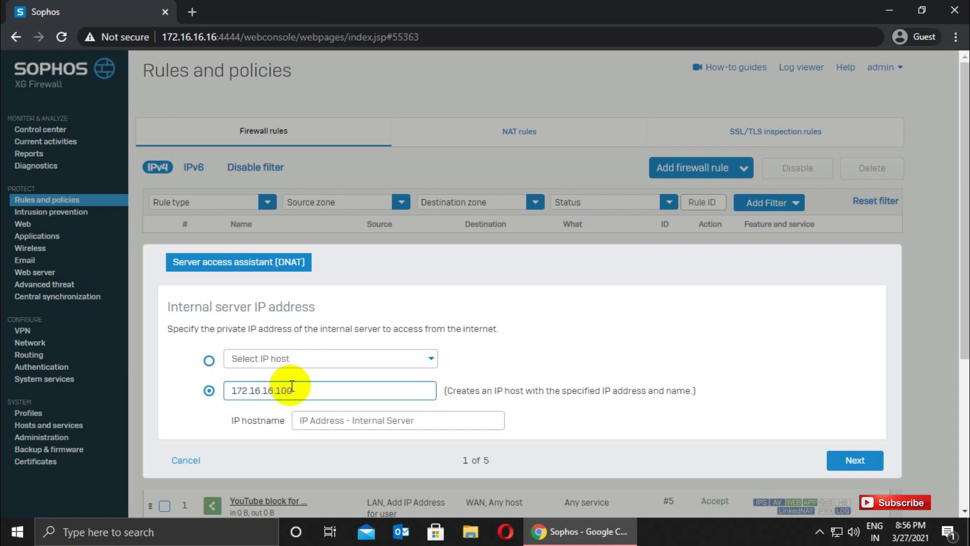
# - Name the internal server's IP host "172.16.16.100 - CCTV" and proceed to the public IP address page
pyautogui.click(327, 424)
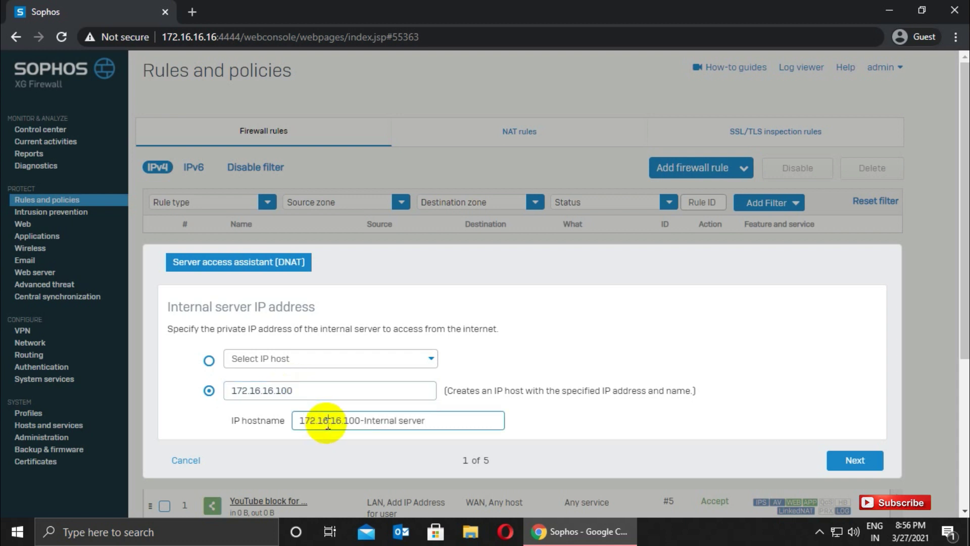
pyautogui.click(425, 422)
pyautogui.press('BackSpace')
pyautogui.press('BackSpace')
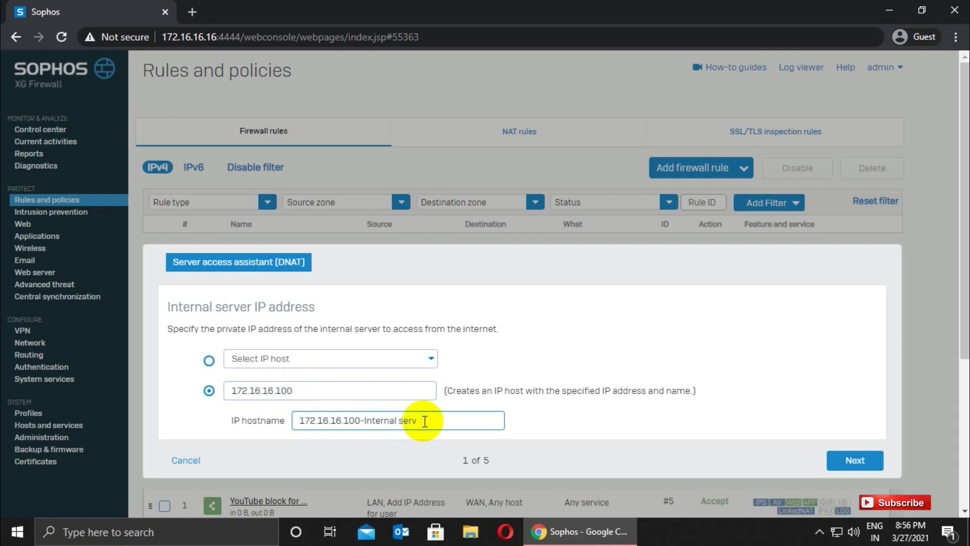
pyautogui.press('BackSpace')
pyautogui.press('BackSpace')
pyautogui.press('BackSpace')
pyautogui.press('BackSpace')
pyautogui.press('BackSpace')
pyautogui.press('BackSpace')
pyautogui.press('BackSpace')
pyautogui.press('BackSpace')
pyautogui.press('BackSpace')
pyautogui.press('BackSpace')
pyautogui.press('BackSpace')
pyautogui.press('BackSpace')
pyautogui.press('BackSpace')
pyautogui.write('NVR')
pyautogui.press('BackSpace')
pyautogui.press('BackSpace')
pyautogui.press('BackSpace')
pyautogui.press('BackSpace')
pyautogui.write('CC')
pyautogui.press('BackSpace')
pyautogui.press('BackSpace')
pyautogui.write('- CCTV')
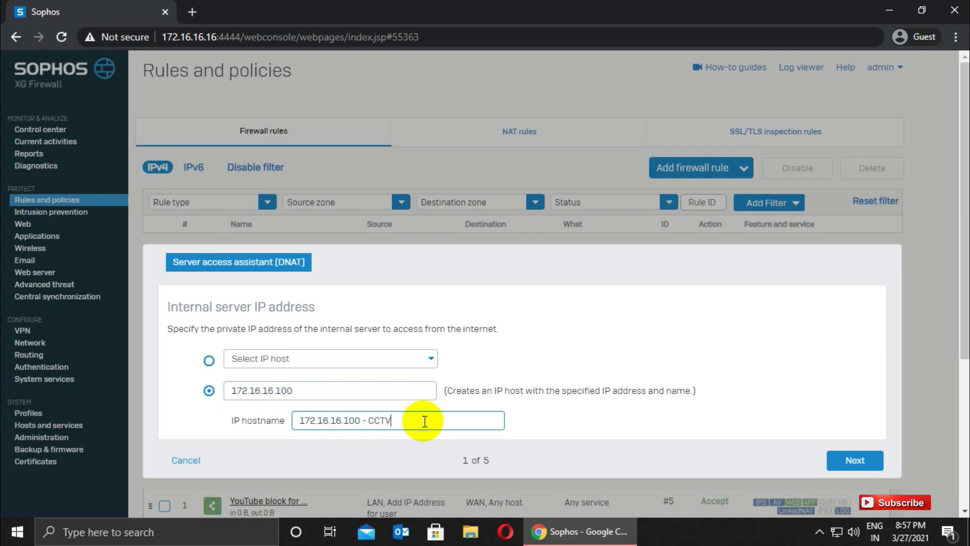
pyautogui.click(841, 461)
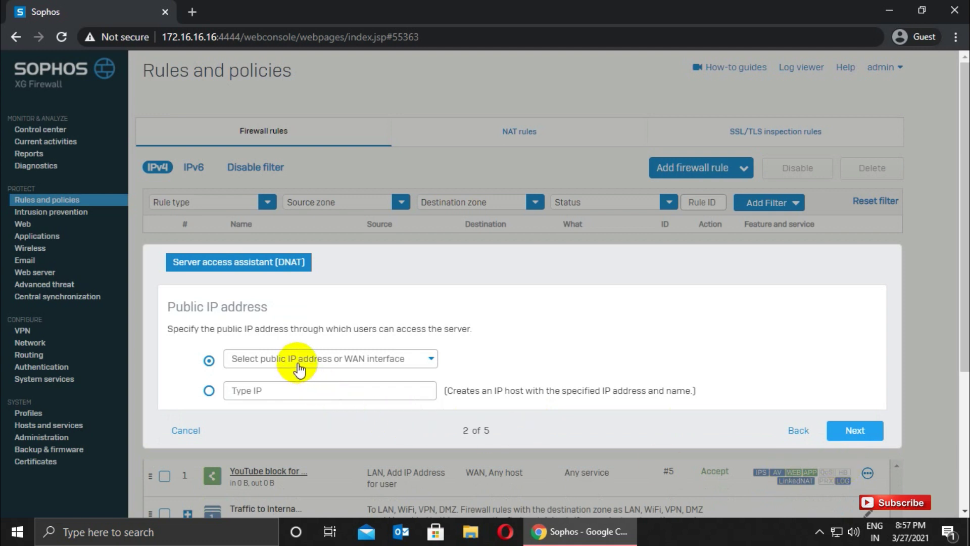
# - Write out the example public address 102.1.1.100:3000 in a new browser tab's address field
pyautogui.click(190, 12)
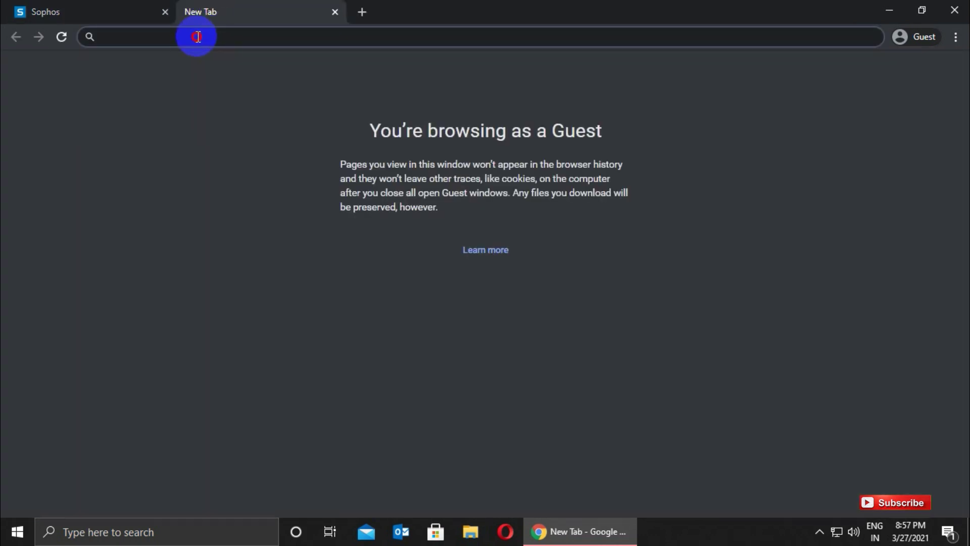
pyautogui.click(197, 36)
pyautogui.write('102.')
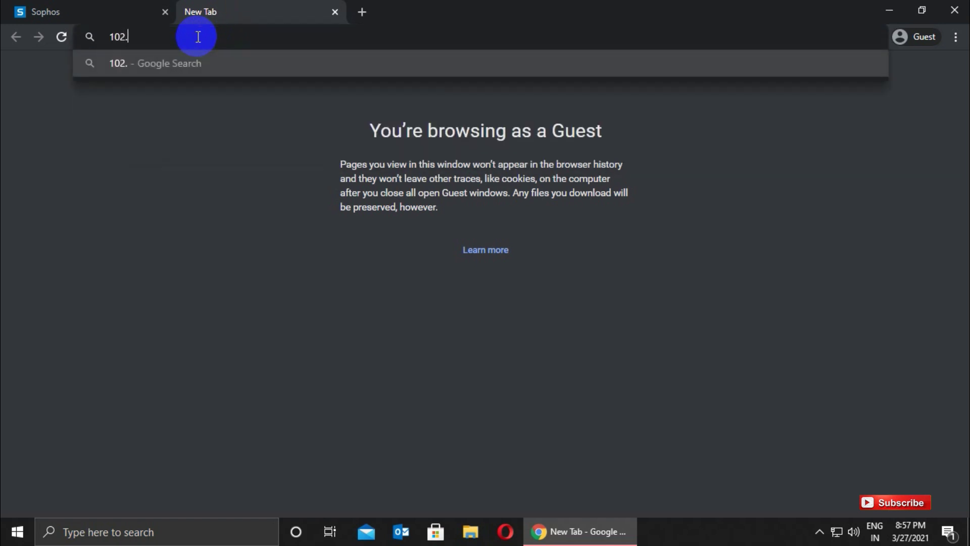
pyautogui.write('1.1.1')
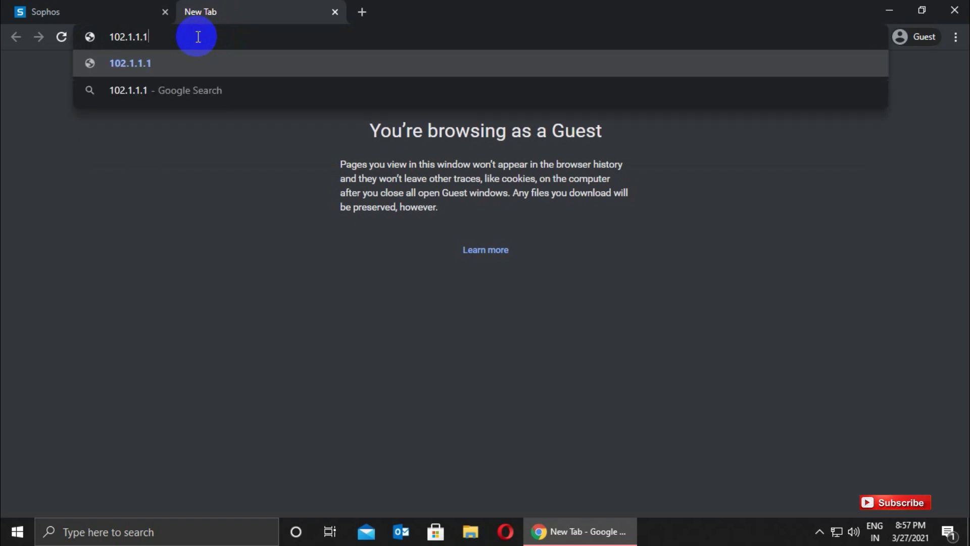
pyautogui.write('00')
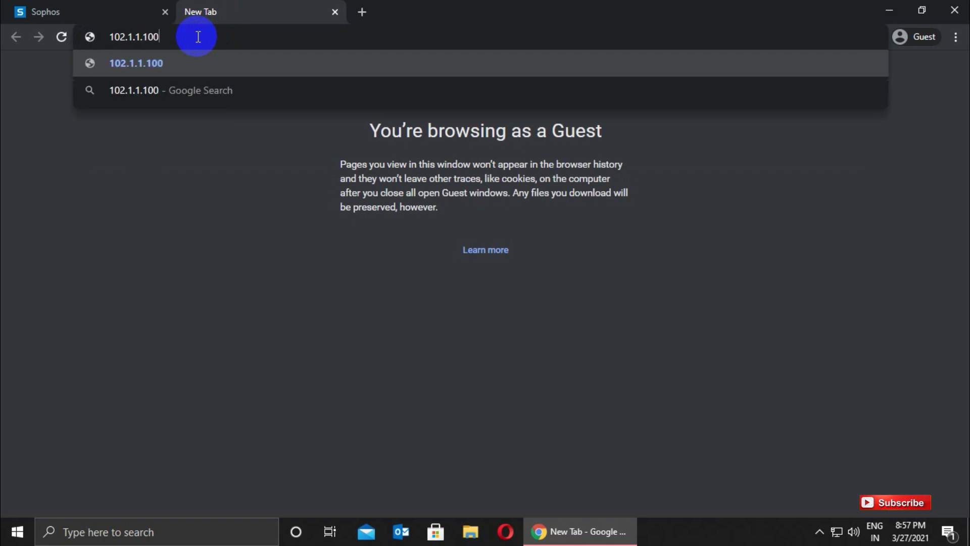
pyautogui.write(':3000')
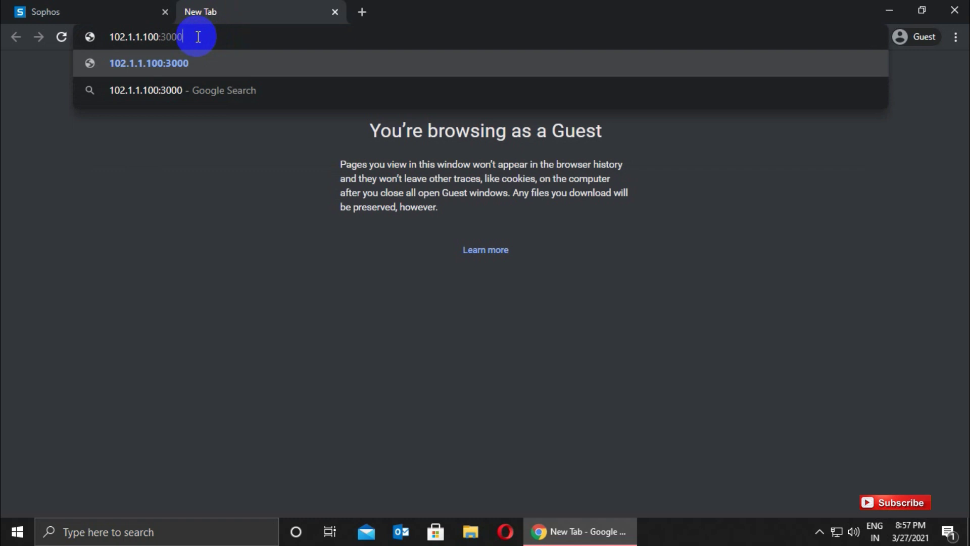
# - Replace the port in the example address with 4000
pyautogui.press('BackSpace')
pyautogui.press('BackSpace')
pyautogui.press('BackSpace')
pyautogui.press('BackSpace')
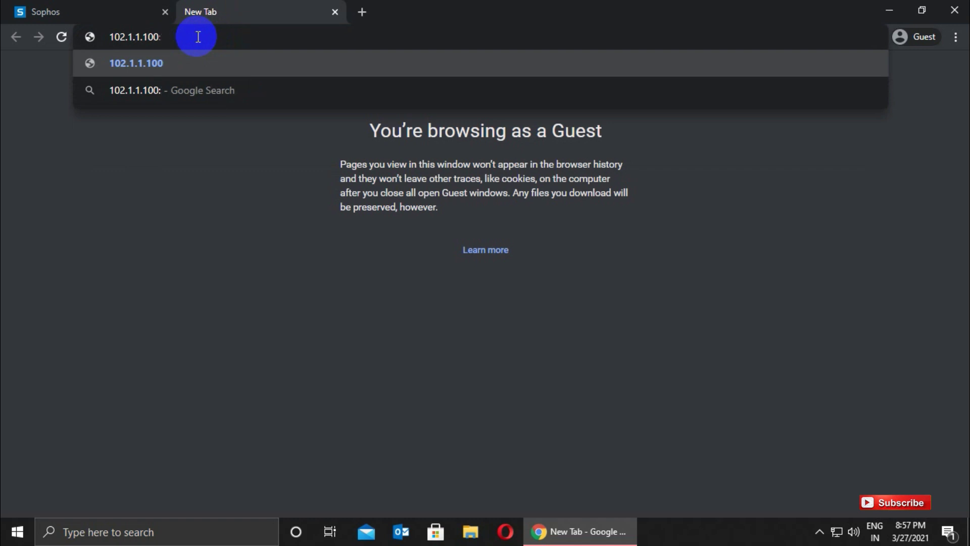
pyautogui.write('4000')
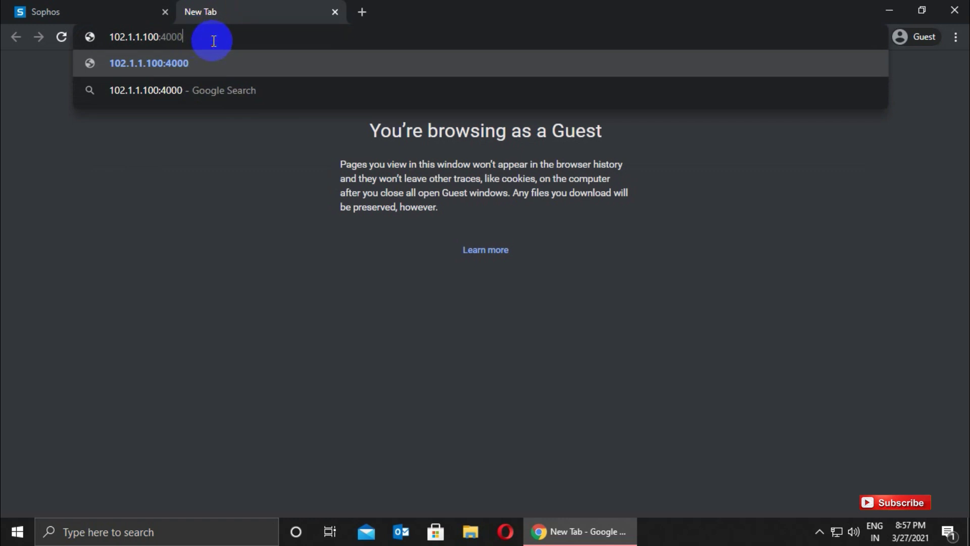
pyautogui.moveTo(161, 36); pyautogui.dragTo(109, 36)
pyautogui.click(195, 37)
pyautogui.moveTo(194, 37); pyautogui.dragTo(111, 37)
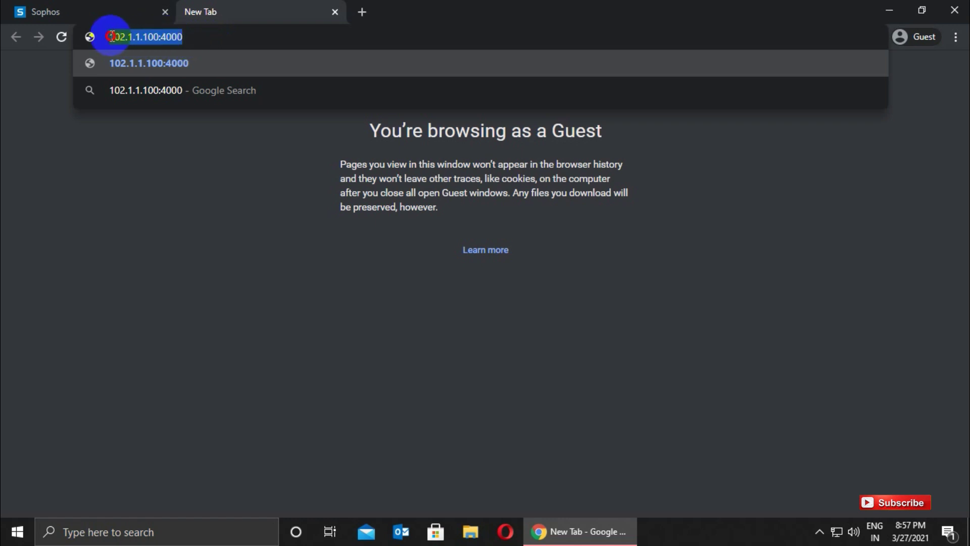
pyautogui.click(177, 37)
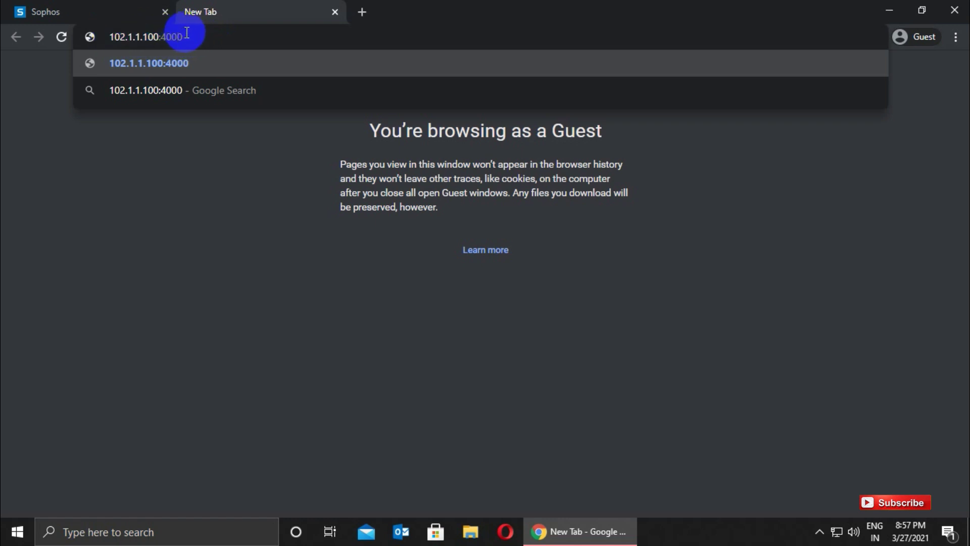
pyautogui.tripleClick(145, 37)
pyautogui.moveTo(145, 37); pyautogui.dragTo(111, 35)
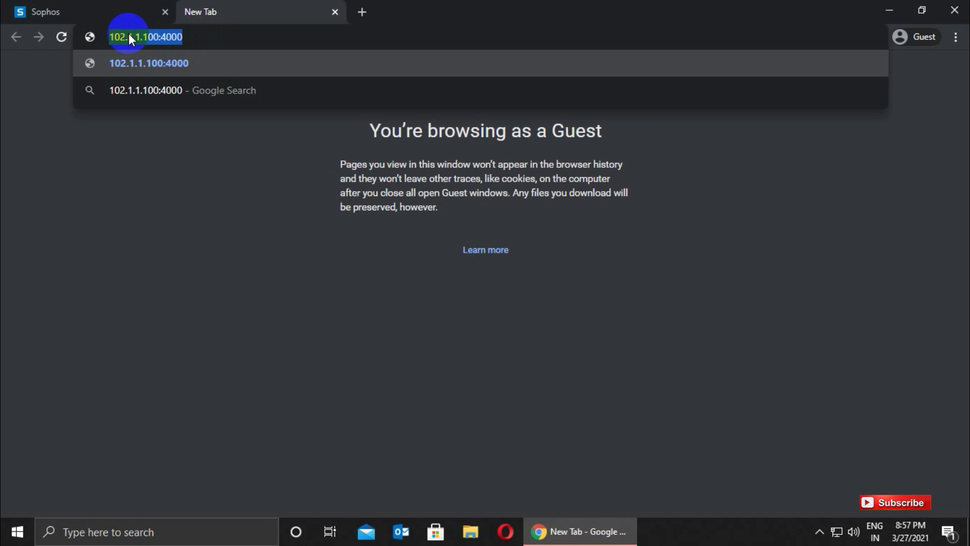
# - Return to the Sophos assistant, choose #PortB - 172.16.16.17 as the public IP address, and proceed to the services page
pyautogui.click(84, 7)
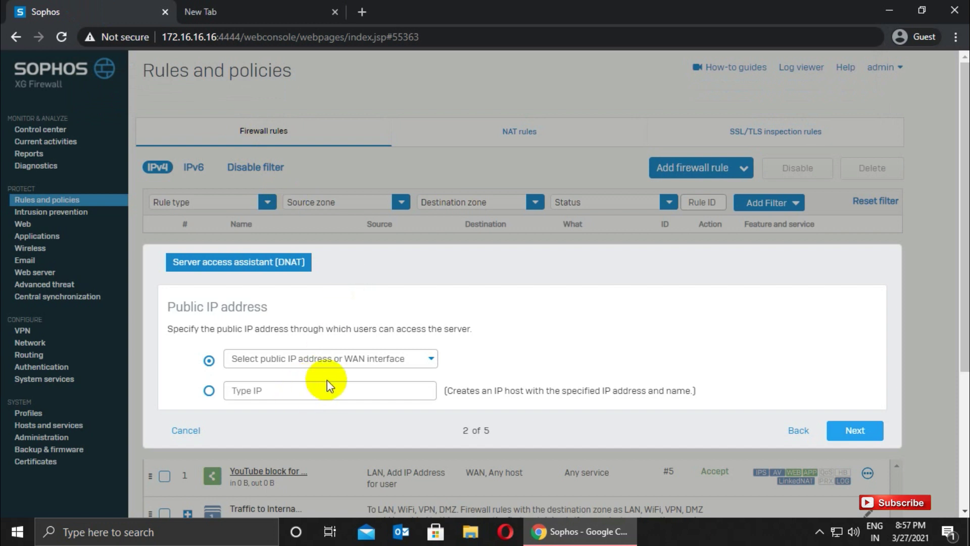
pyautogui.click(424, 360)
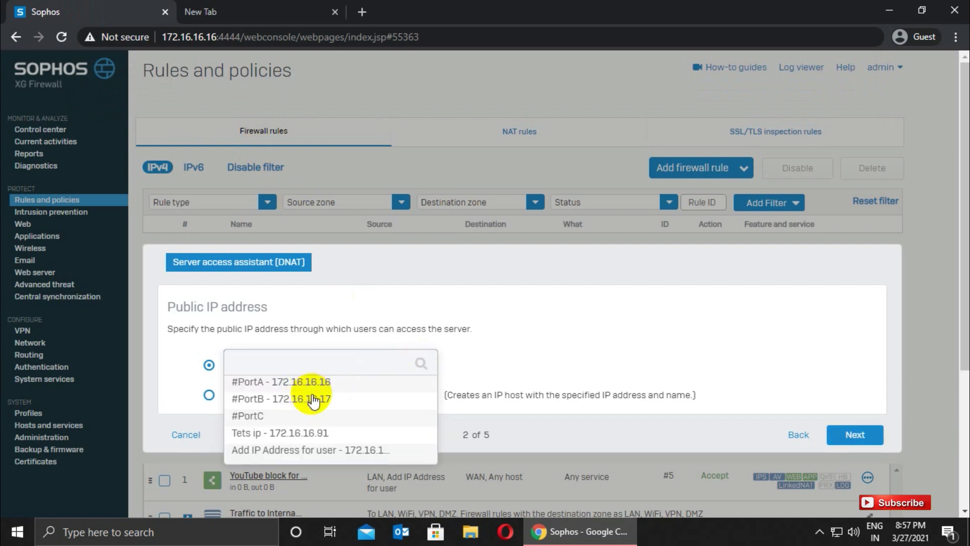
pyautogui.click(300, 433)
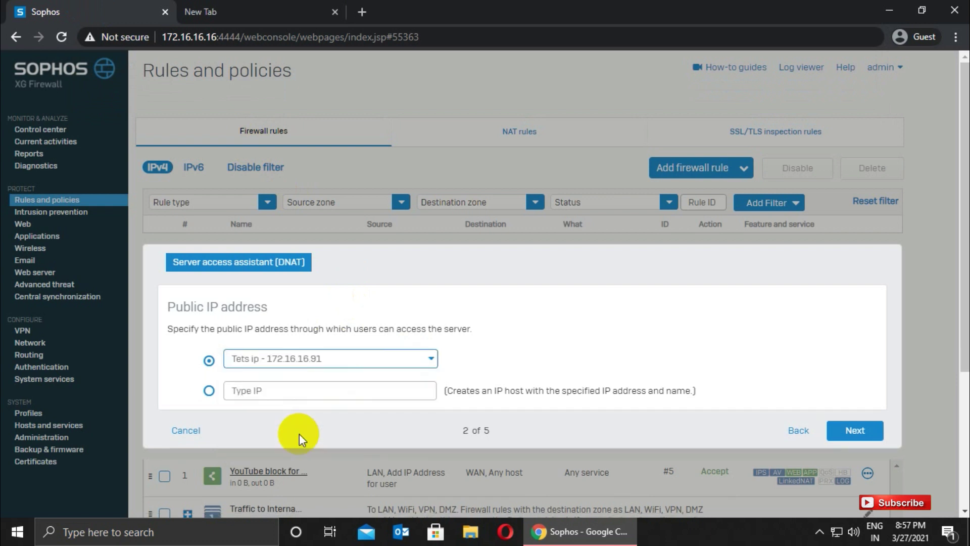
pyautogui.click(383, 361)
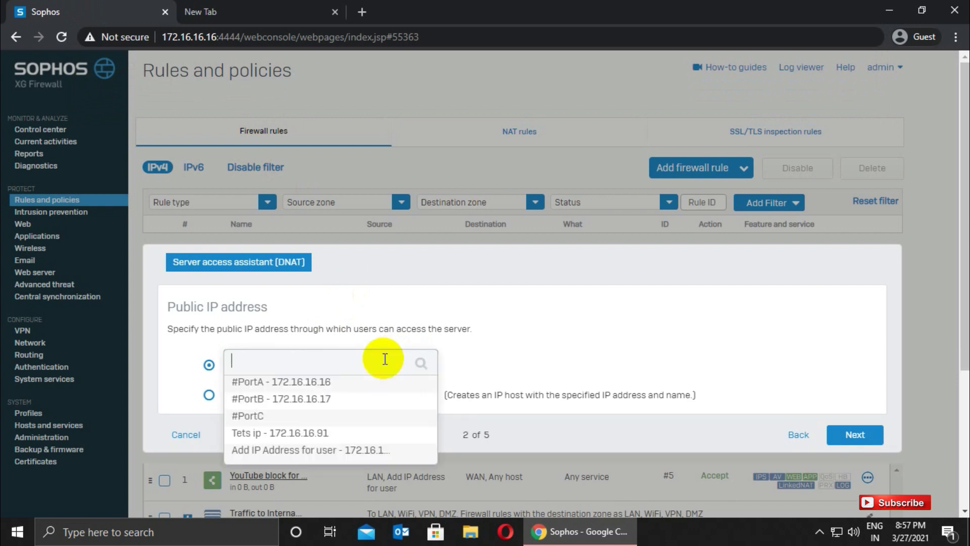
pyautogui.click(302, 398)
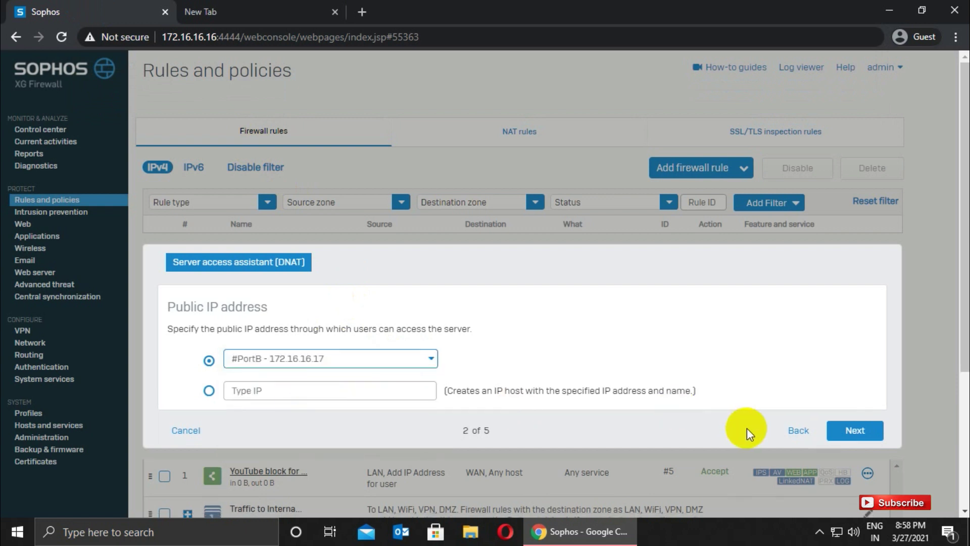
pyautogui.click(867, 438)
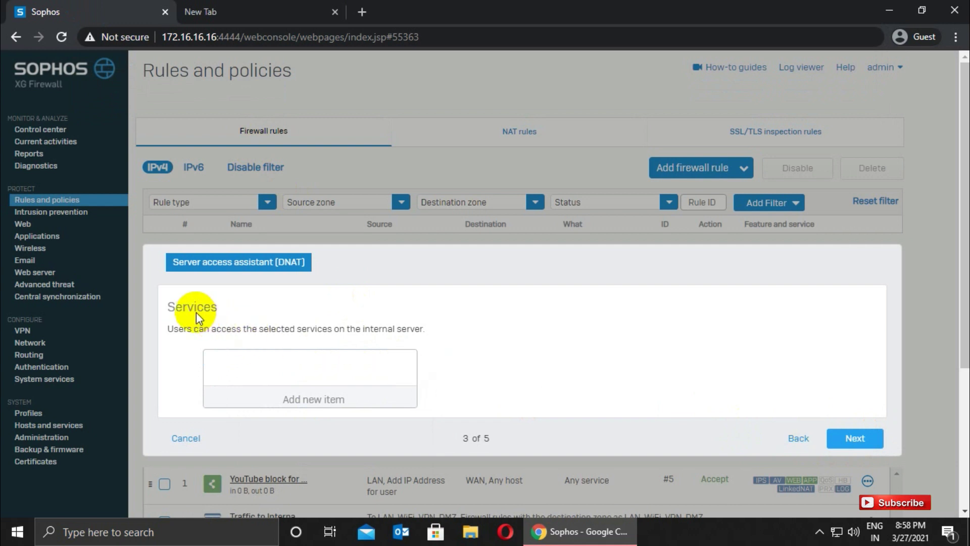
# - Add Any as the service users can access on the internal server and proceed to the external source page
pyautogui.click(310, 401)
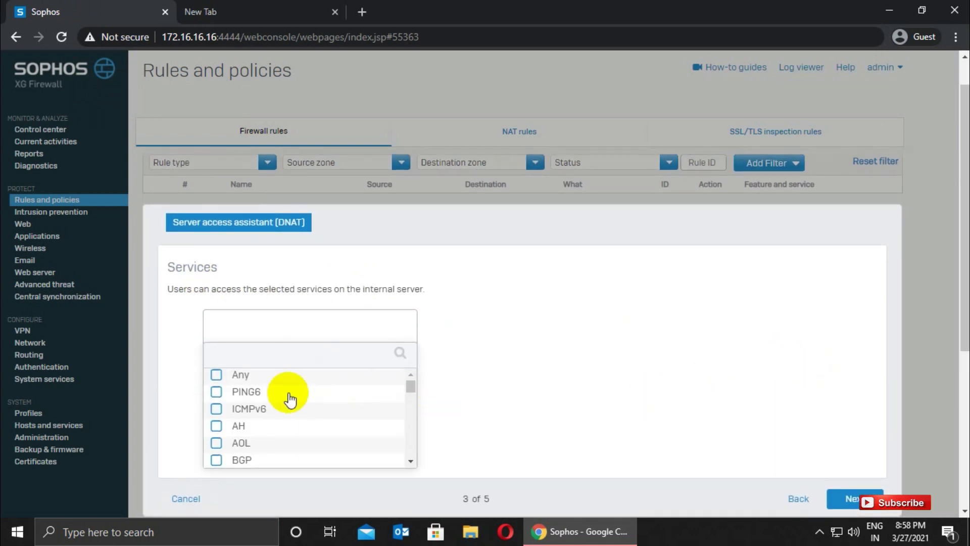
pyautogui.moveTo(410, 390)
pyautogui.mouseDown()
pyautogui.moveTo(408, 434)
pyautogui.moveTo(411, 377)
pyautogui.mouseUp()
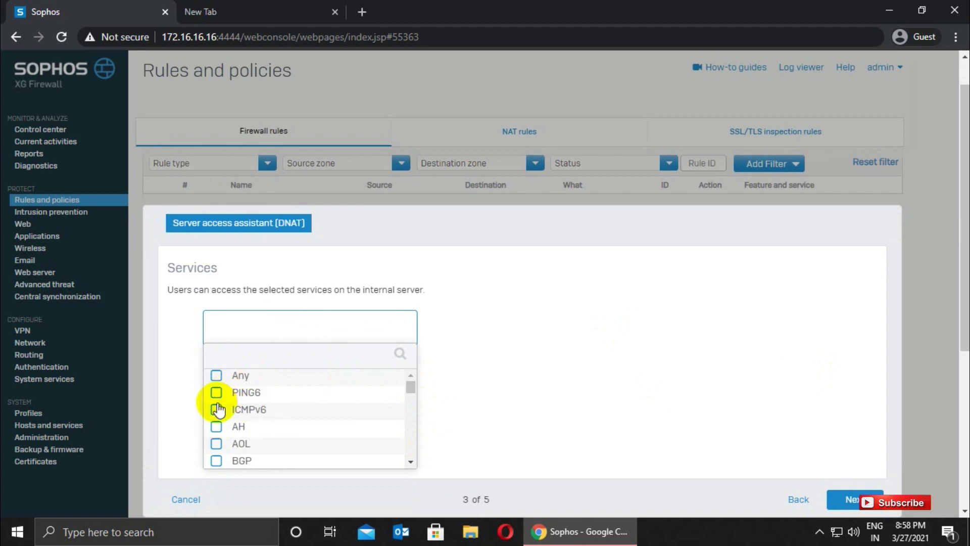
pyautogui.click(216, 376)
pyautogui.click(297, 479)
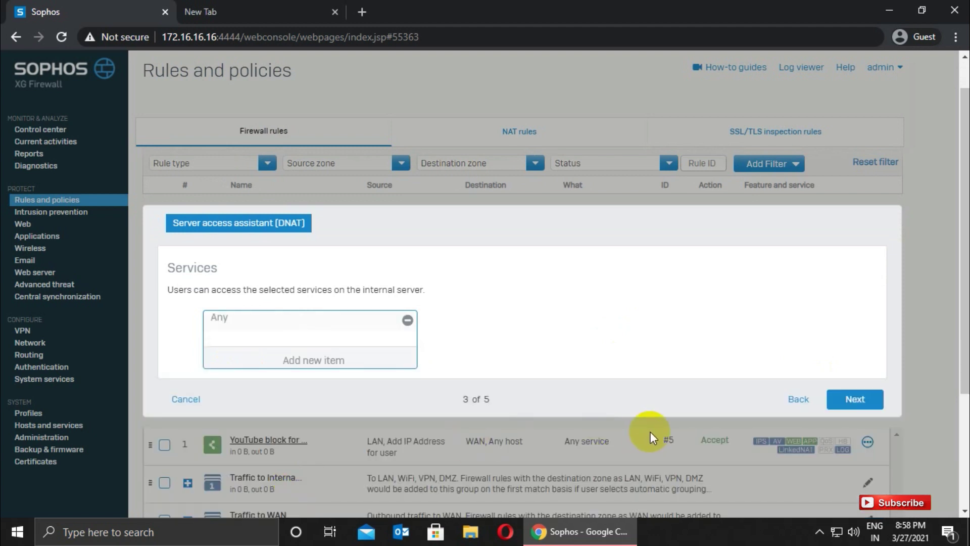
pyautogui.click(854, 404)
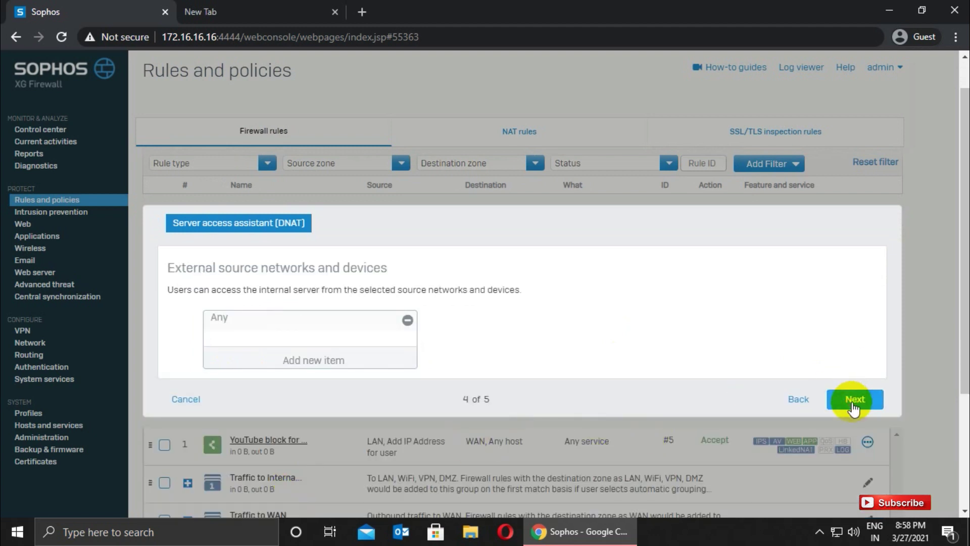
# - Accept Any as the external source networks and devices and review the summary of the DNAT selections
pyautogui.click(854, 404)
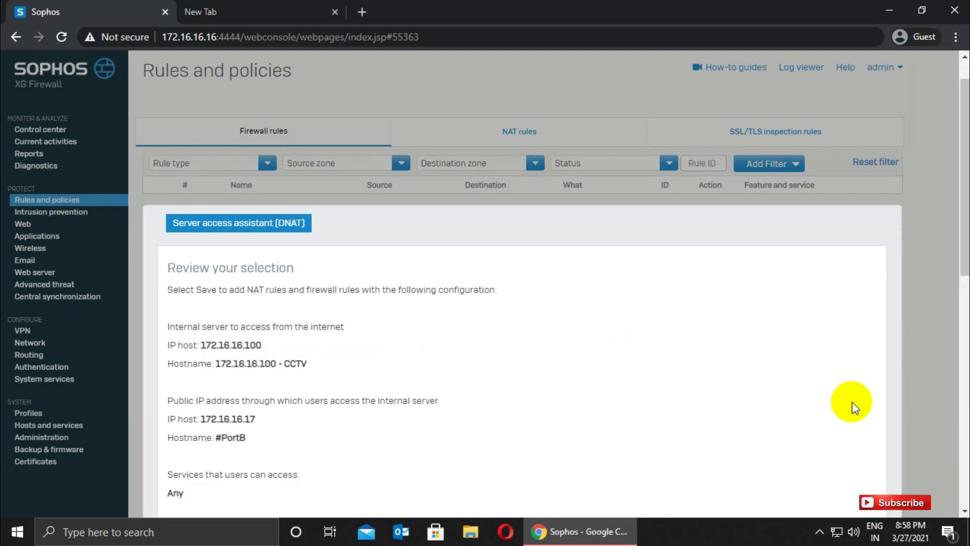
pyautogui.scroll(-5, 955, 255)
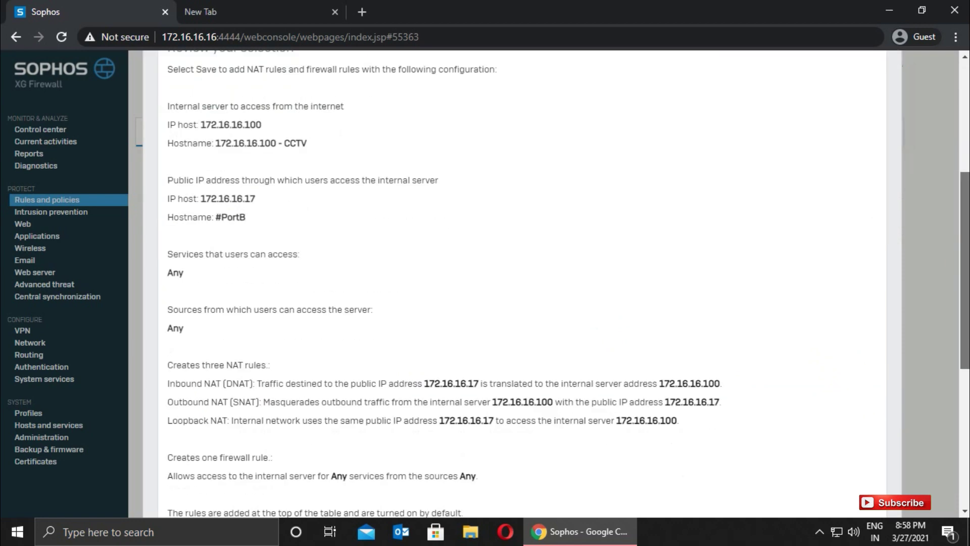
pyautogui.scroll(-1, 960, 412)
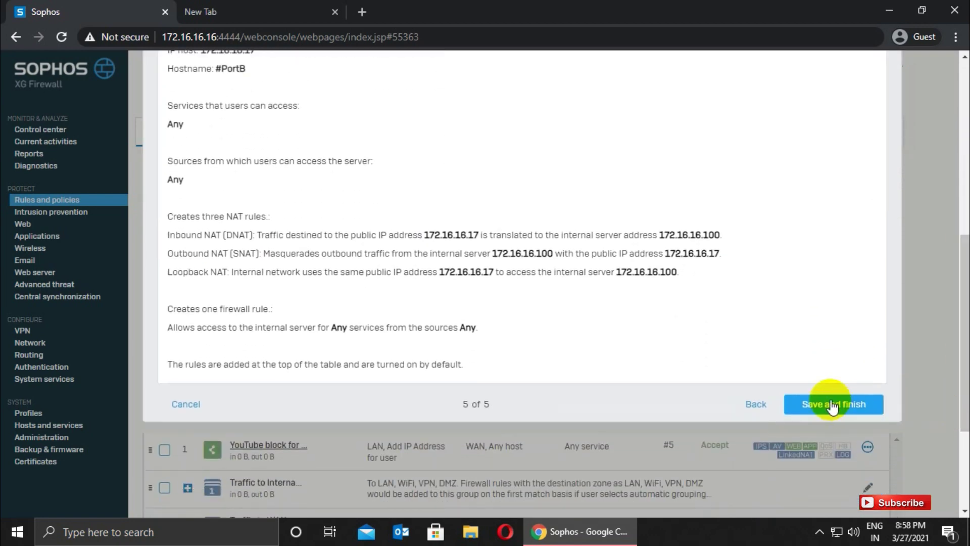
# - Save and finish the DNAT assistant to create its NAT rules and firewall rule
pyautogui.click(834, 404)
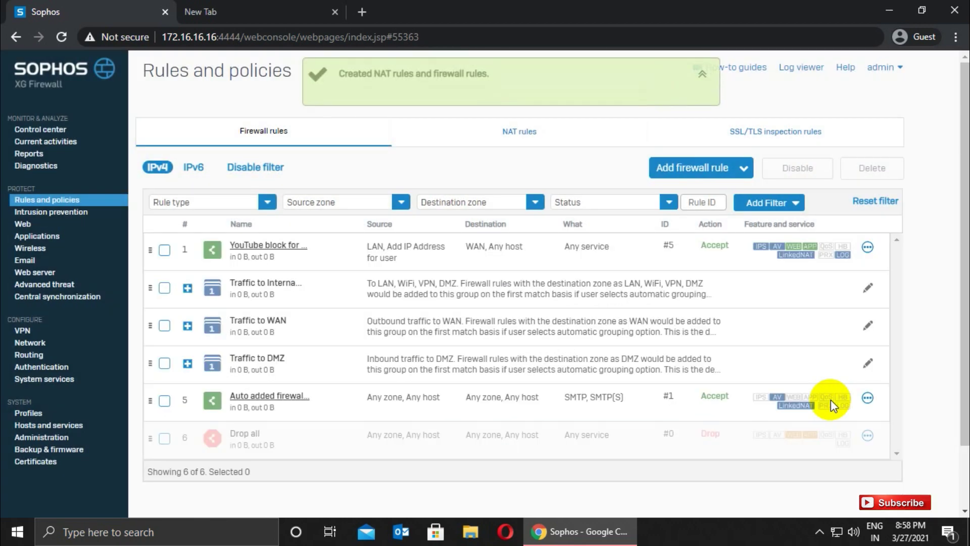
pyautogui.moveTo(831, 399)
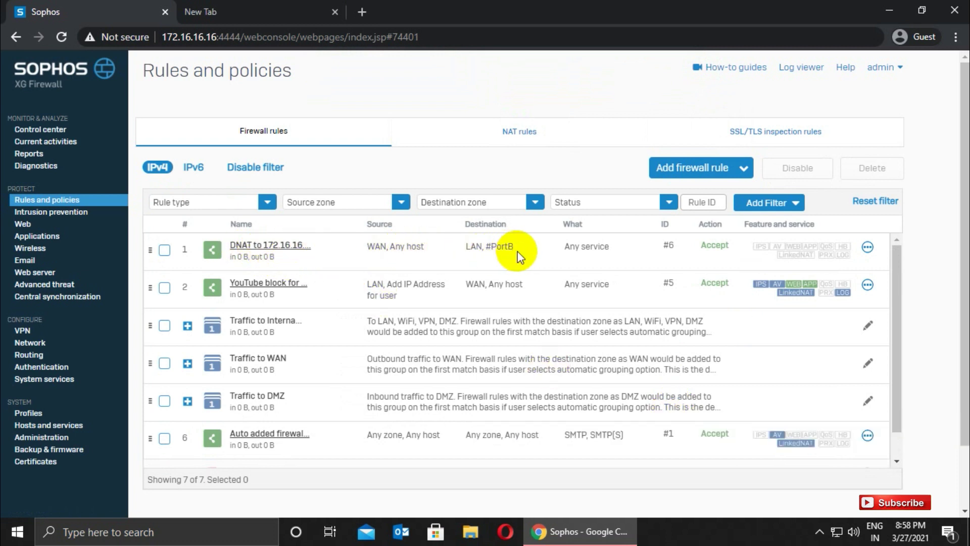
# - Edit the new DNAT to 172.16.16.100 firewall rule and enable Log firewall traffic
pyautogui.click(277, 248)
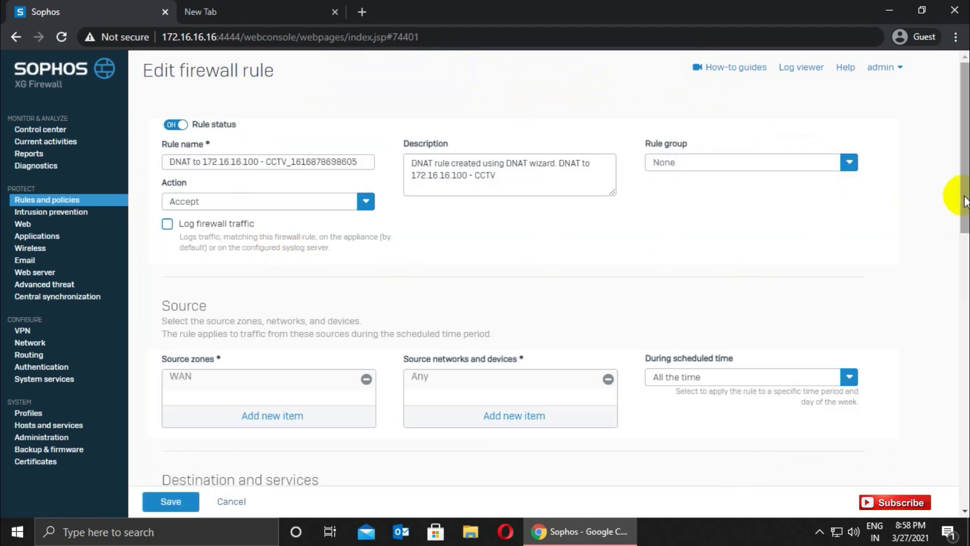
pyautogui.moveTo(965, 201); pyautogui.dragTo(965, 233)
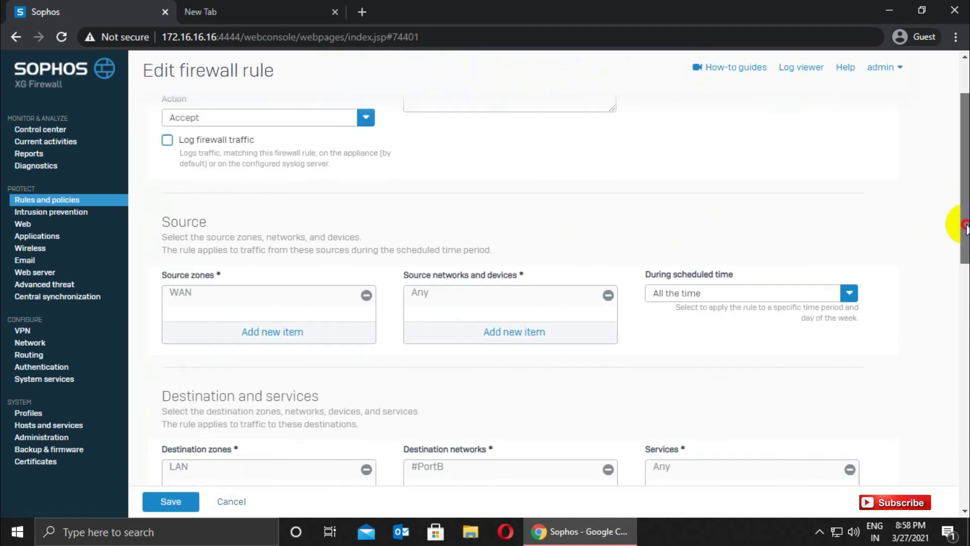
pyautogui.scroll(2, 958, 238)
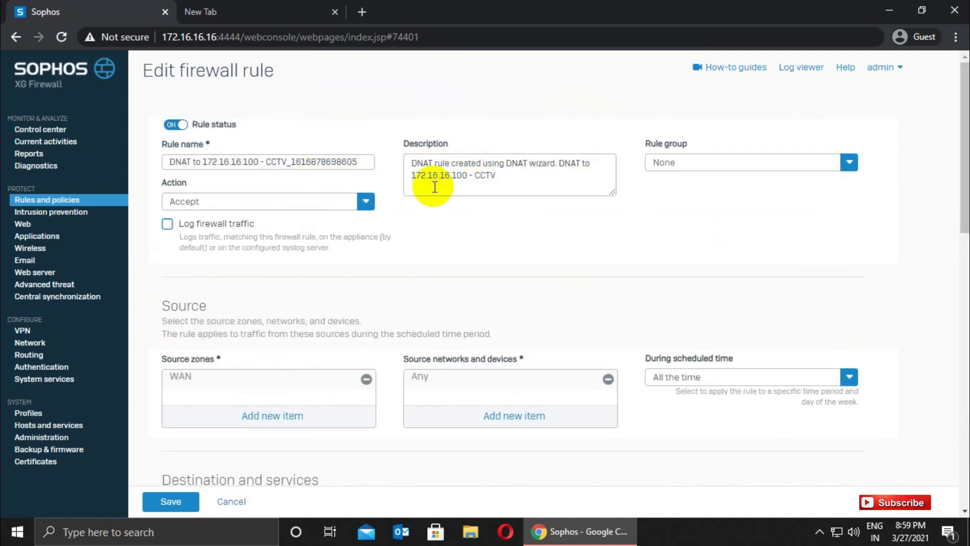
pyautogui.click(168, 225)
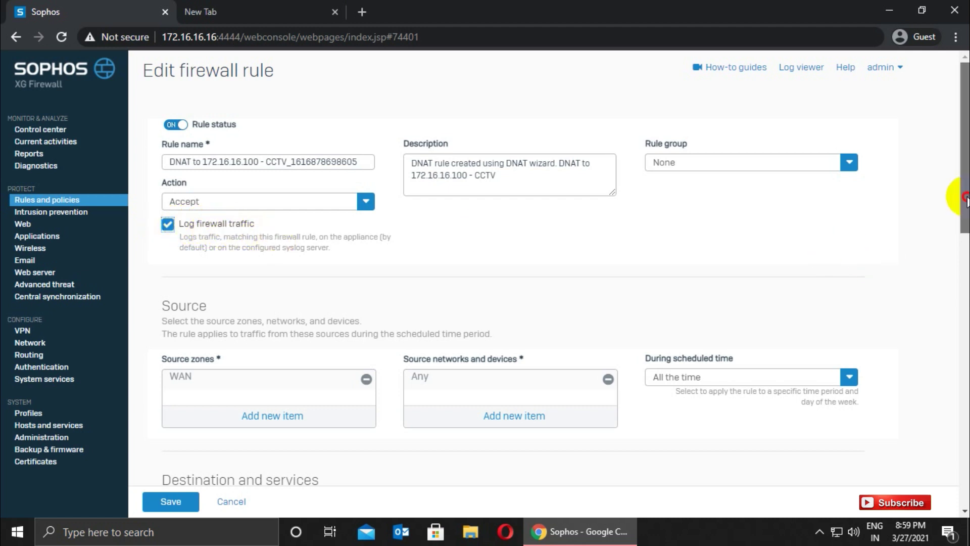
# - Remove Any from the services in the rule's Destination and services section
pyautogui.moveTo(966, 197); pyautogui.dragTo(966, 243)
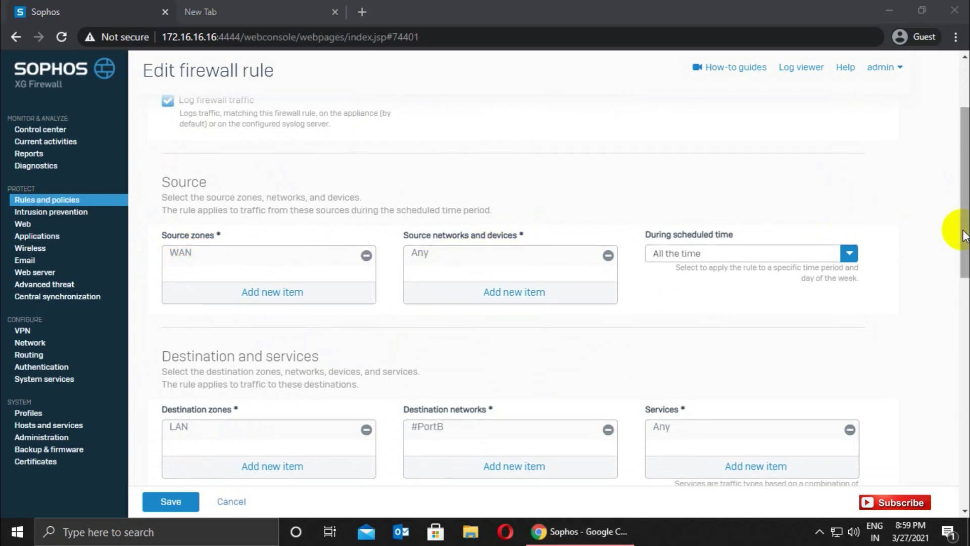
pyautogui.moveTo(963, 233); pyautogui.dragTo(958, 279)
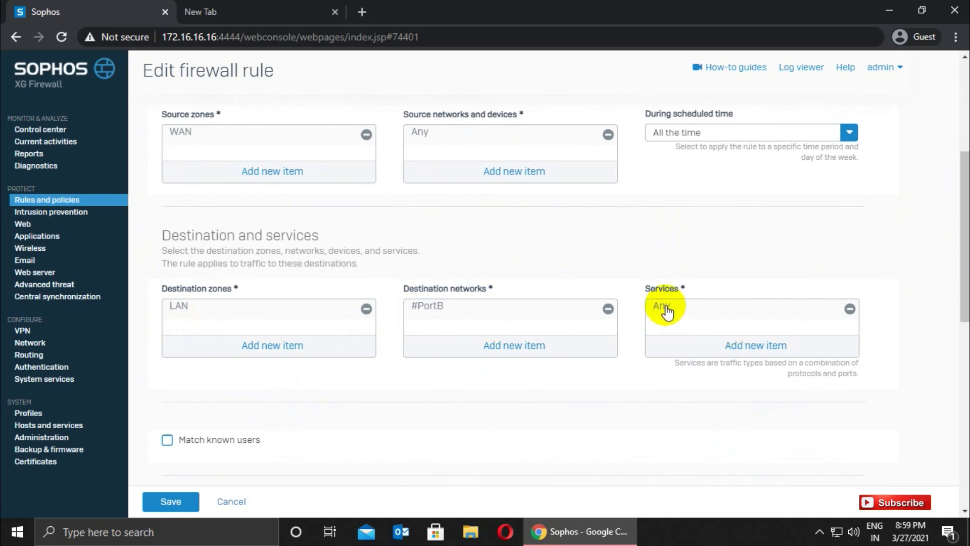
pyautogui.click(851, 310)
# - Create a TCP service named CCTV with destination port 4000 for the rule's services, and save the firewall rule
pyautogui.click(763, 340)
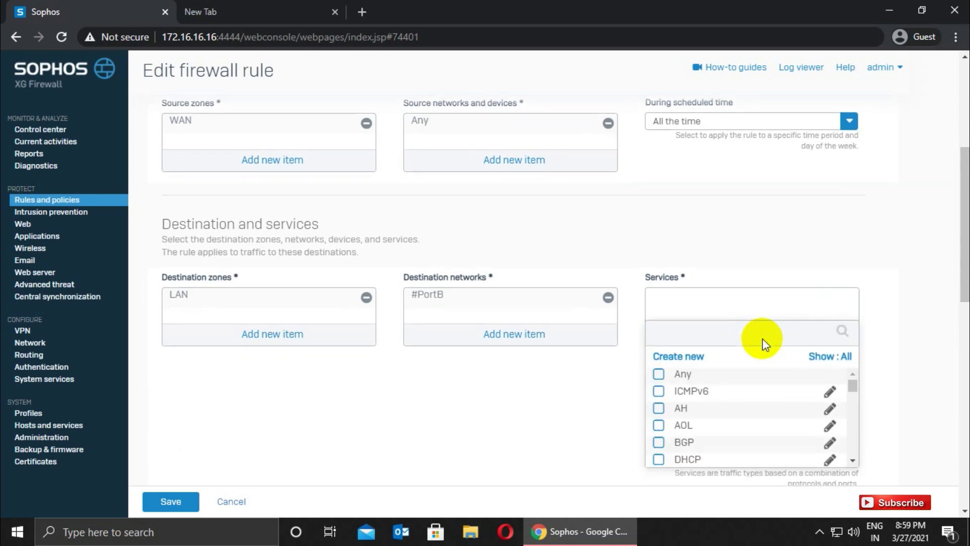
pyautogui.click(687, 359)
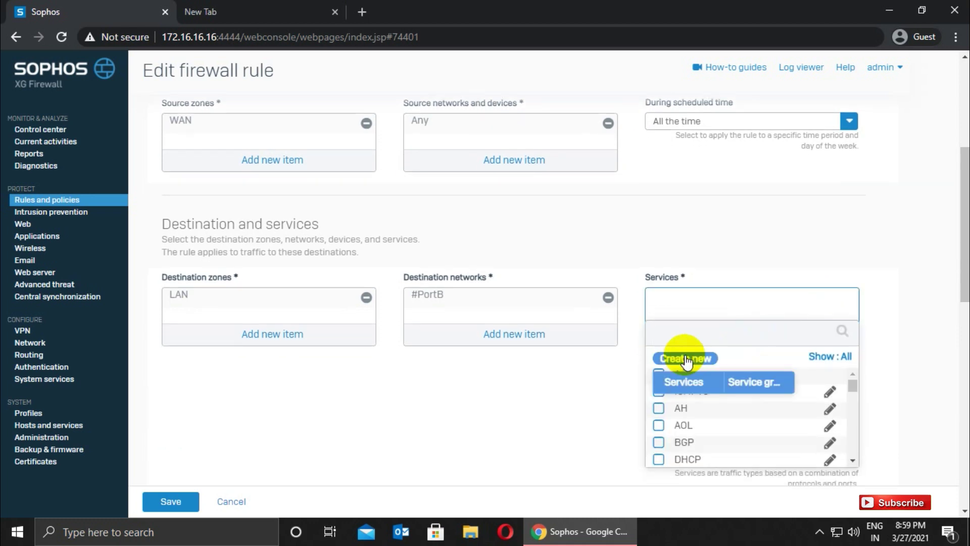
pyautogui.click(679, 382)
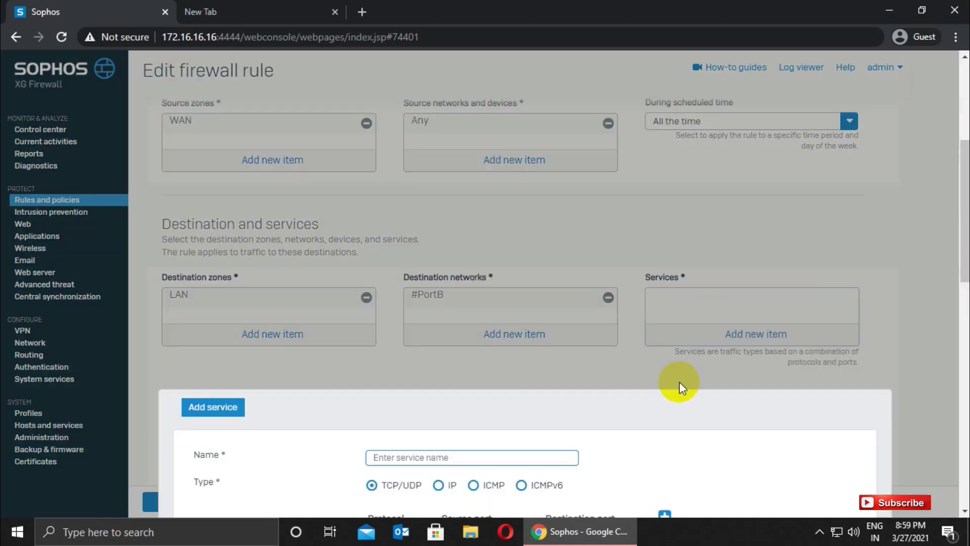
pyautogui.moveTo(953, 210); pyautogui.dragTo(955, 262)
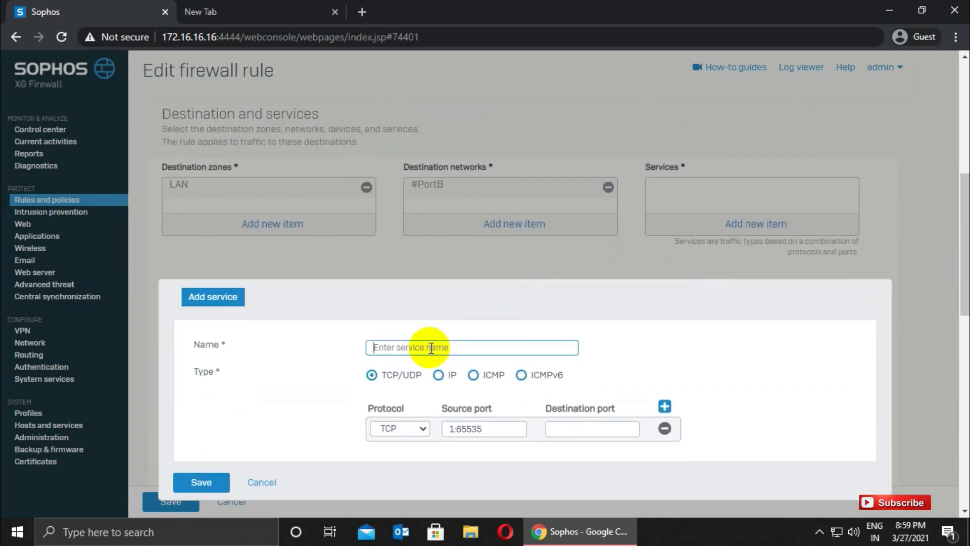
pyautogui.write('CCTV')
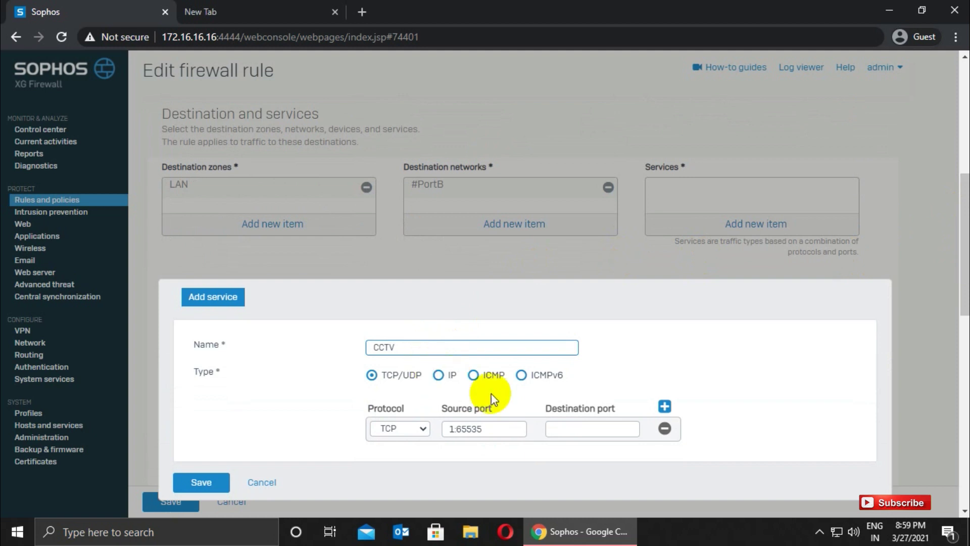
pyautogui.click(582, 426)
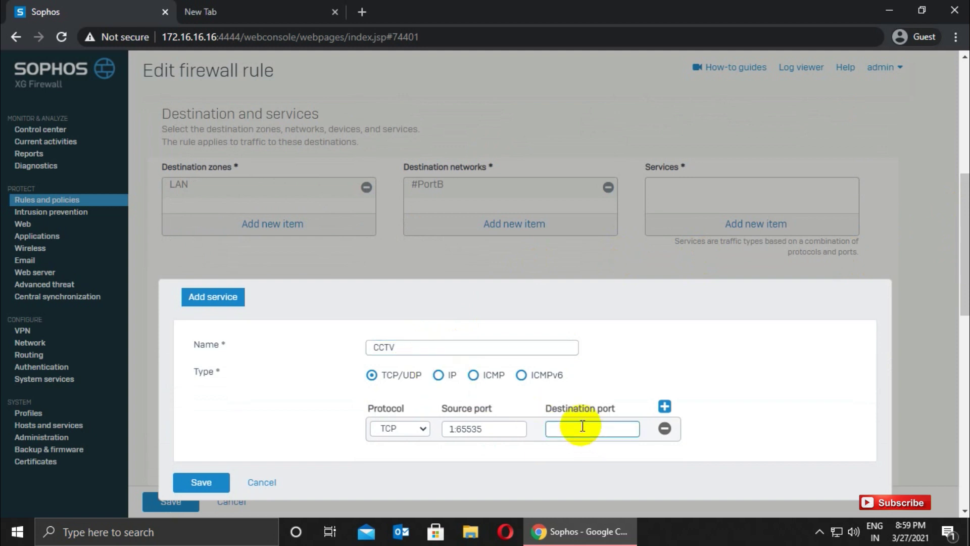
pyautogui.write('4000')
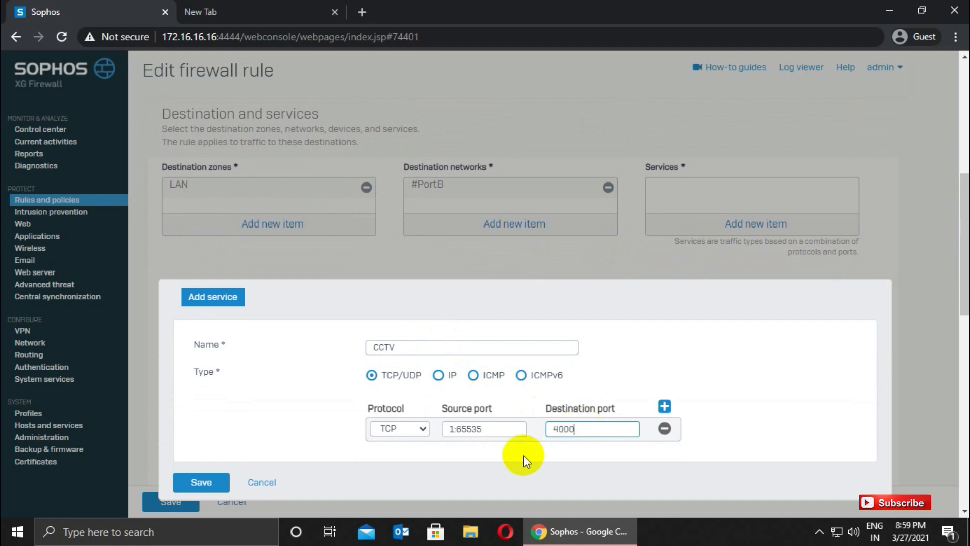
pyautogui.click(211, 480)
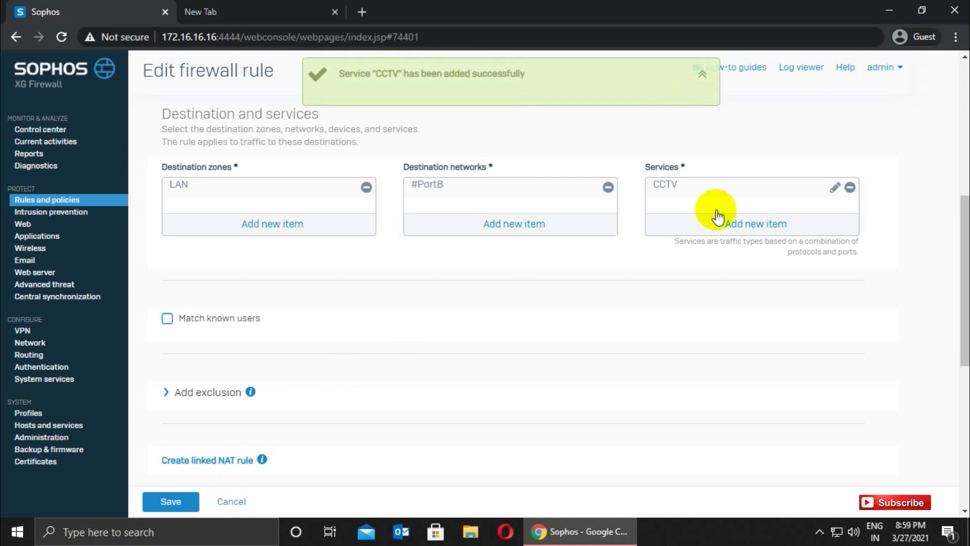
pyautogui.click(156, 502)
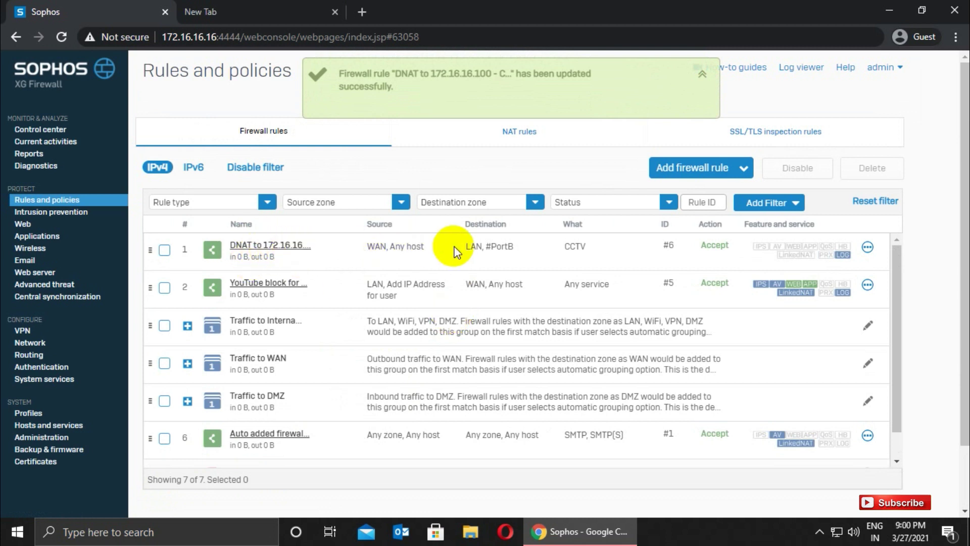
# - Try loading 102.1.1.100:4000 in the other browser tab, and return to the Sophos rules page
pyautogui.click(248, 13)
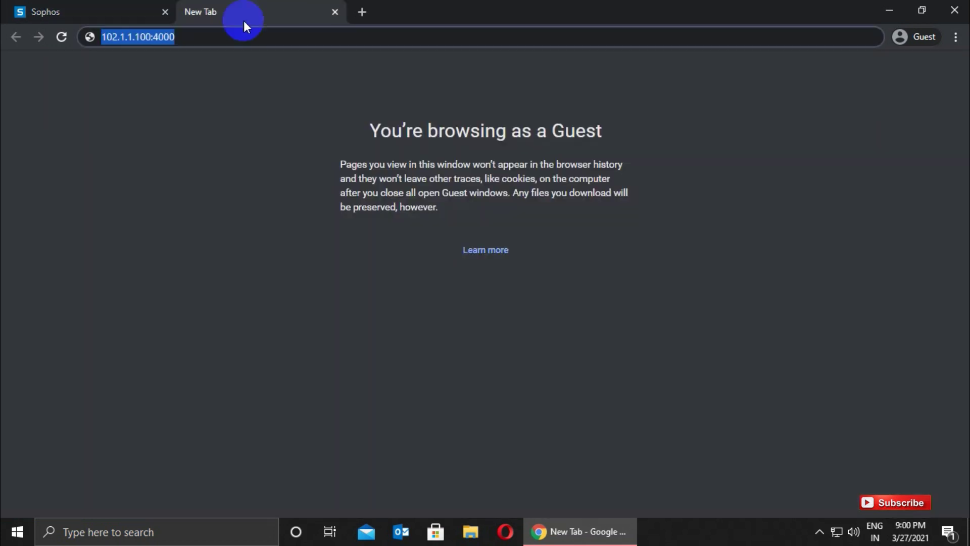
pyautogui.moveTo(197, 35); pyautogui.dragTo(101, 35)
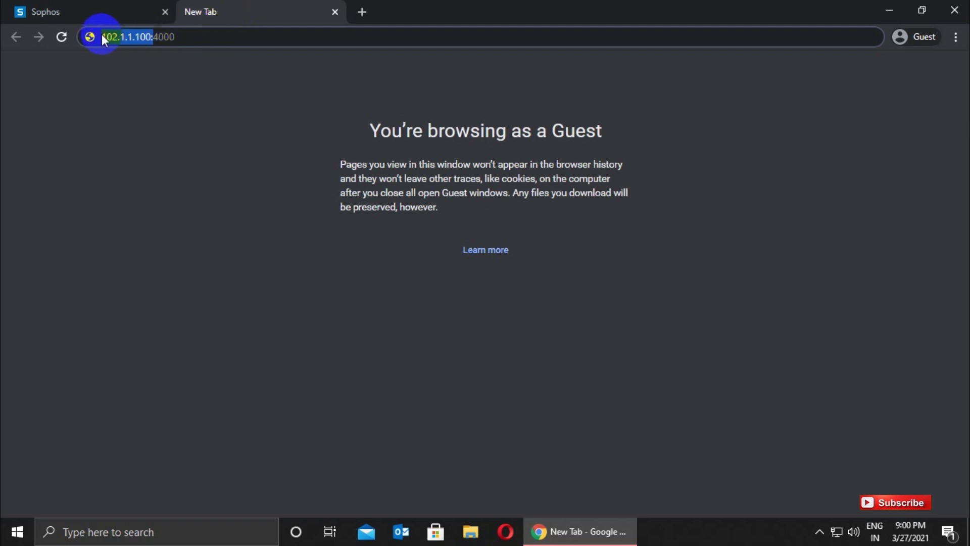
pyautogui.click(204, 35)
pyautogui.press('Return')
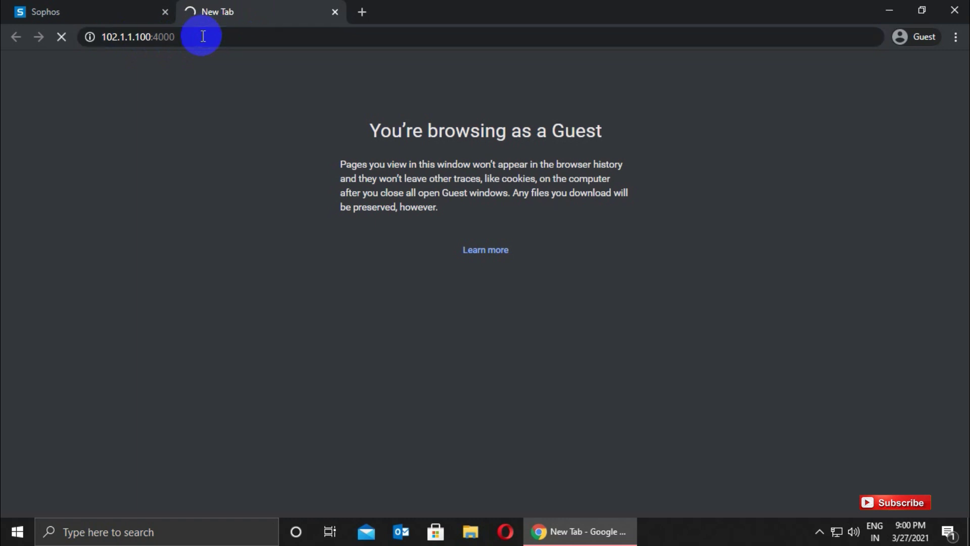
pyautogui.click(102, 7)
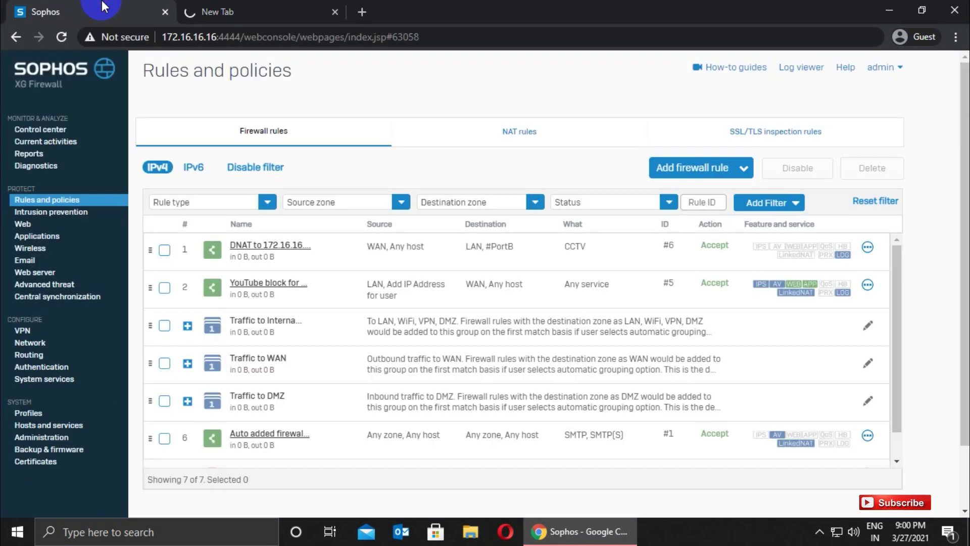